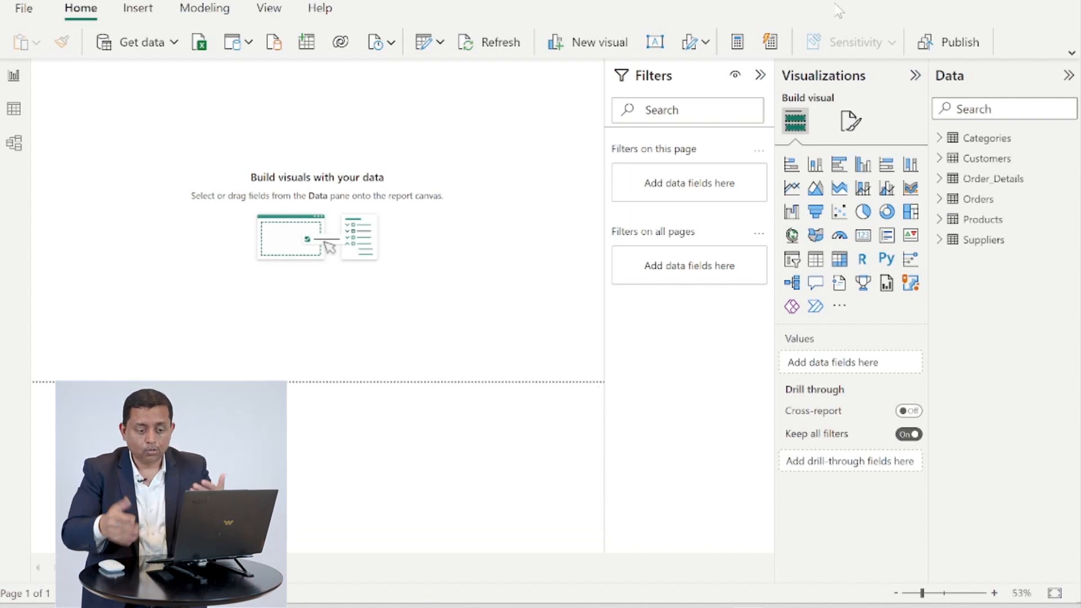
Show the tables' data and rename the Categories table to Dim_Categories
left_click(23, 119)
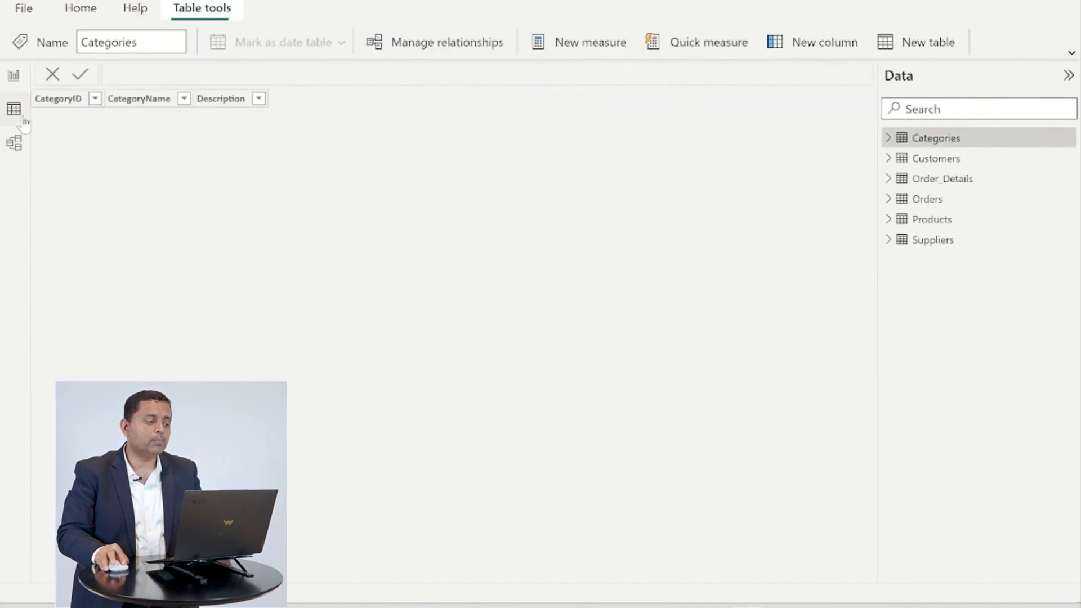
mouse_move(972, 151)
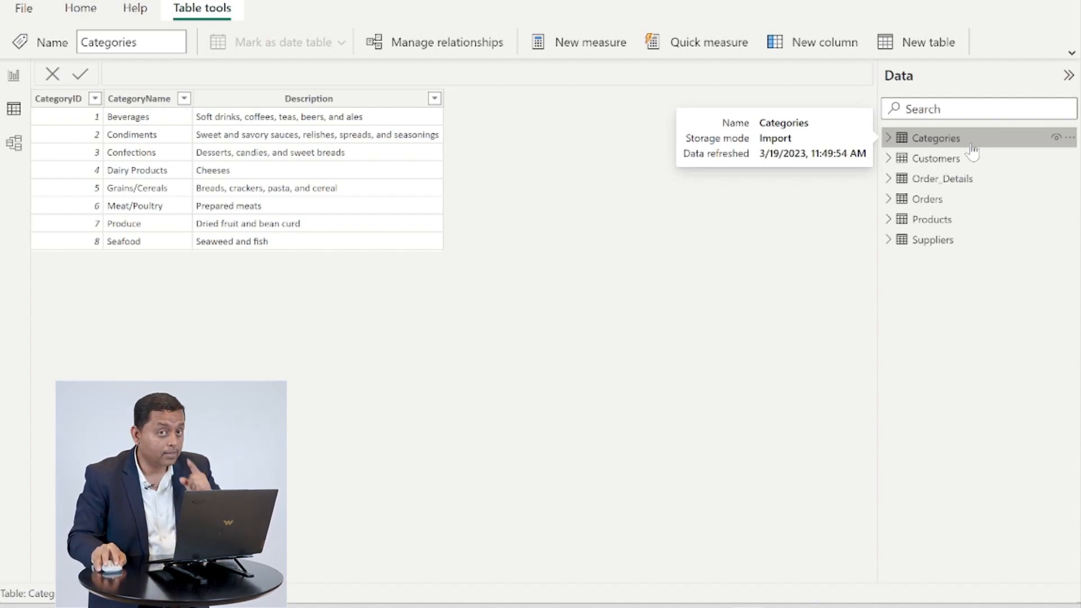
double_click(971, 145)
left_click(969, 139)
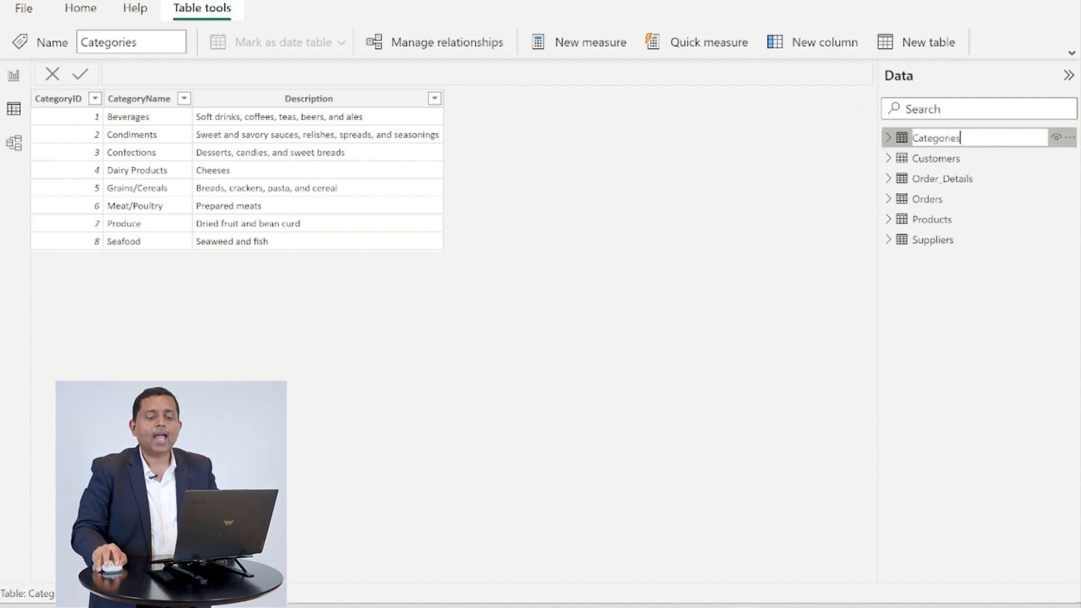
key("Left")
key("Left")
key("Left")
key("Left")
key("Left")
key("Left")
key("Left")
key("Left")
key("Left")
key("Left")
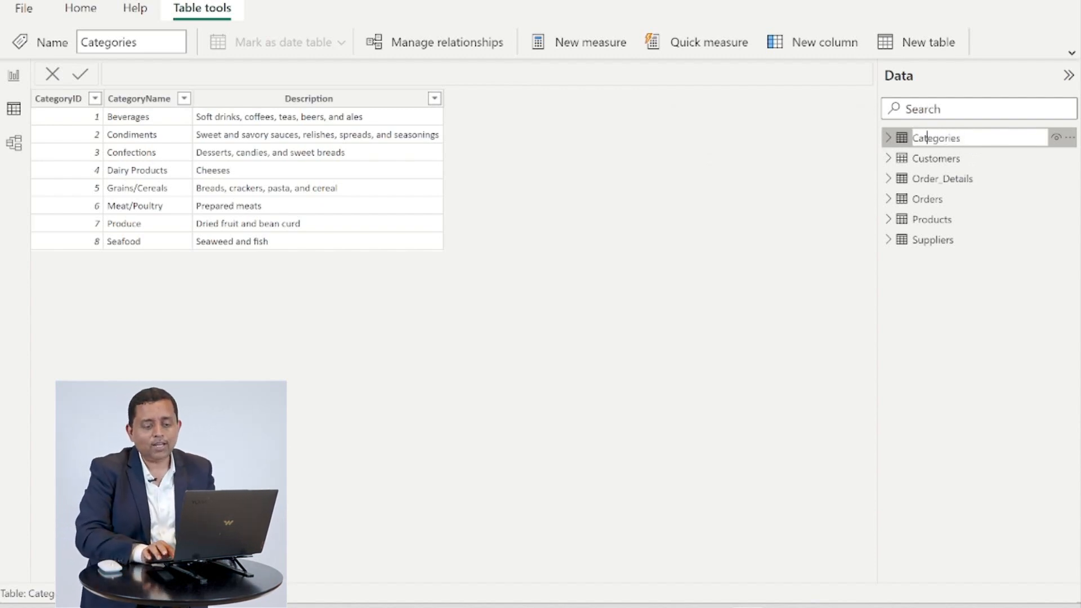
type("D")
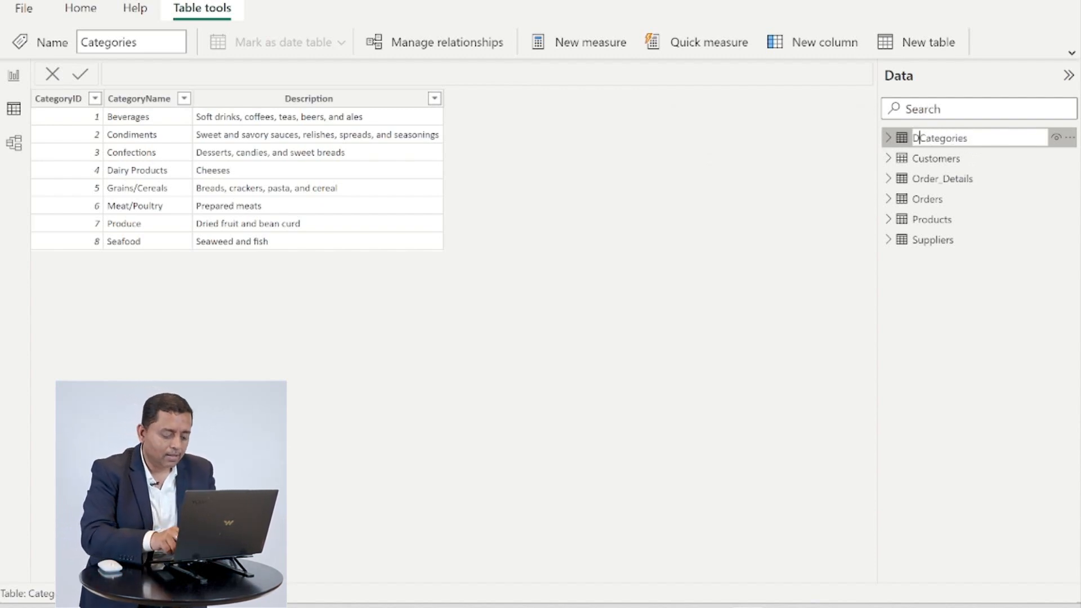
type("im_")
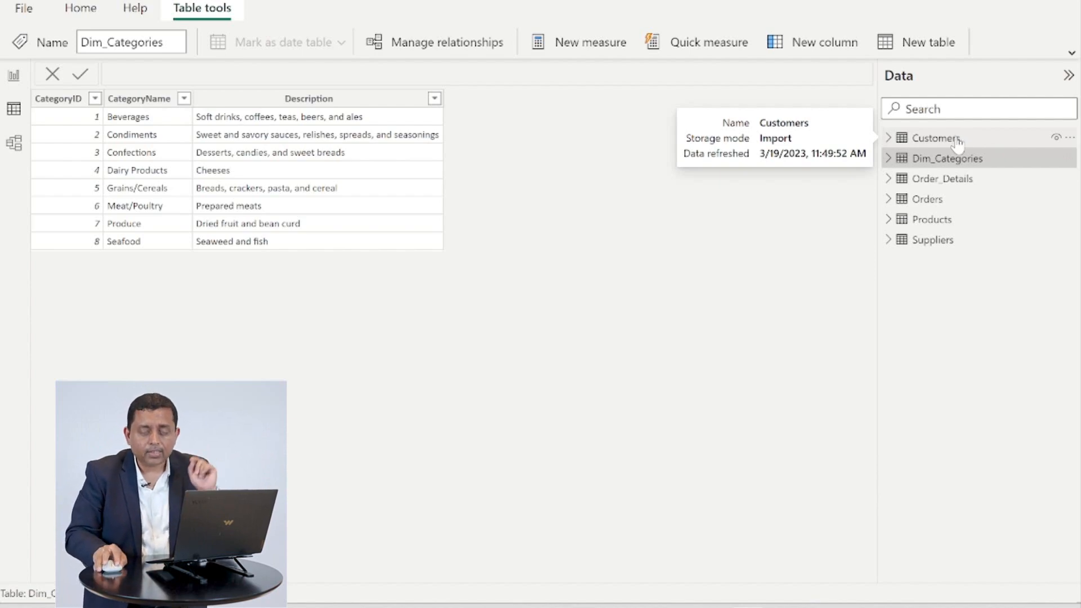
Rename the Customers table to Dim_Customers
left_click(935, 138)
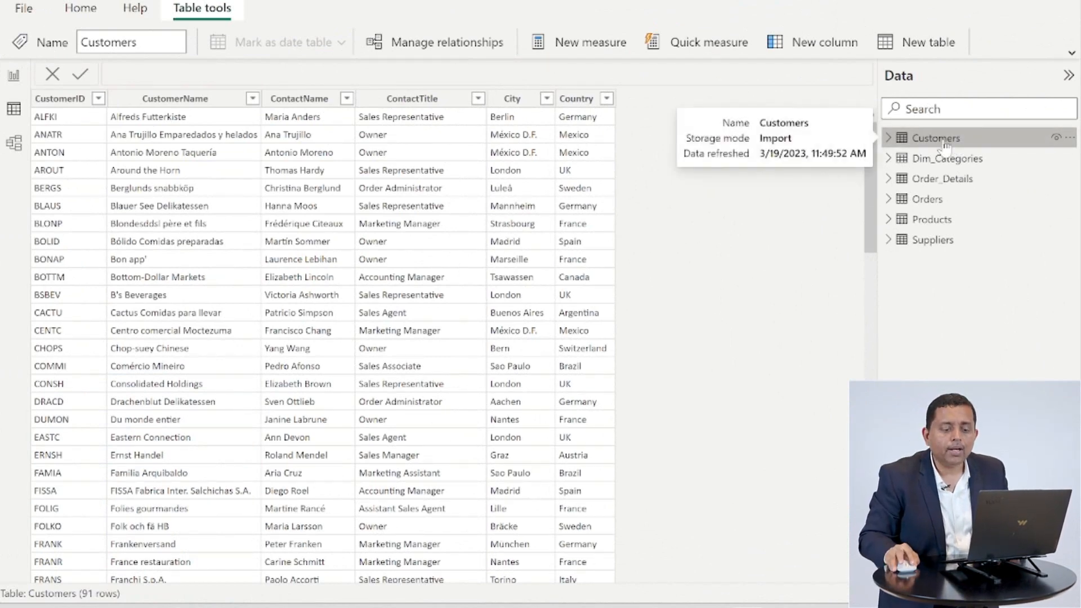
double_click(945, 142)
left_click(913, 138)
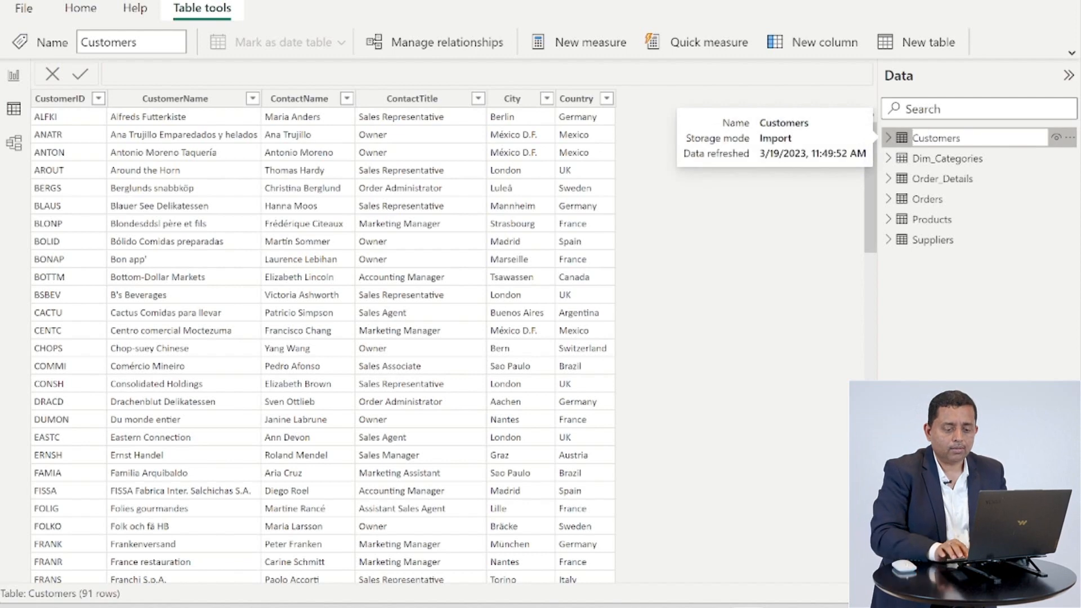
type("Dim_")
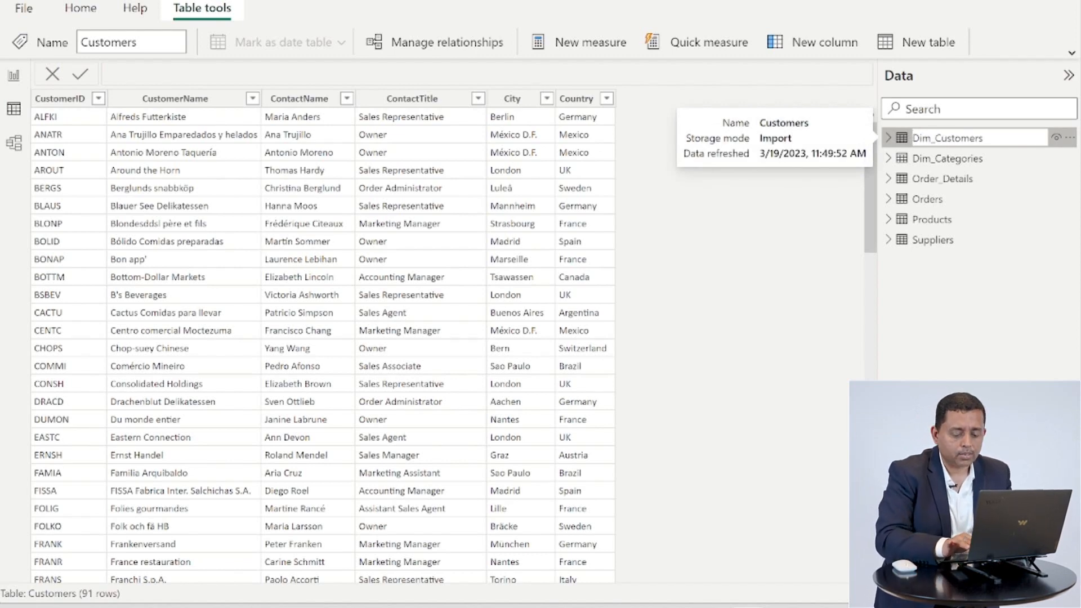
key("Return")
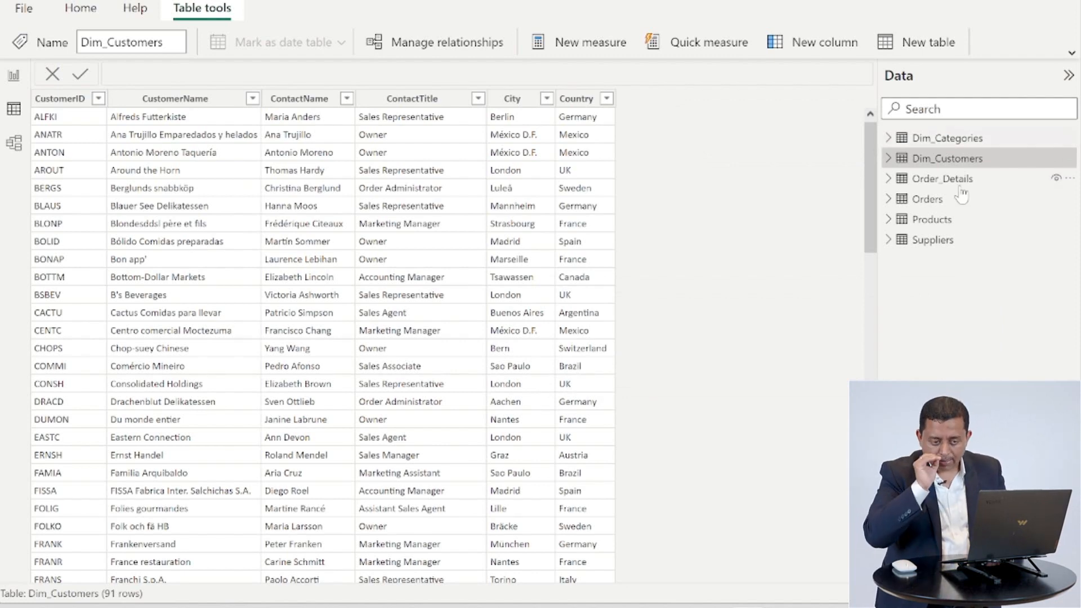
Rename the Products table to Dim_Products
left_click(936, 220)
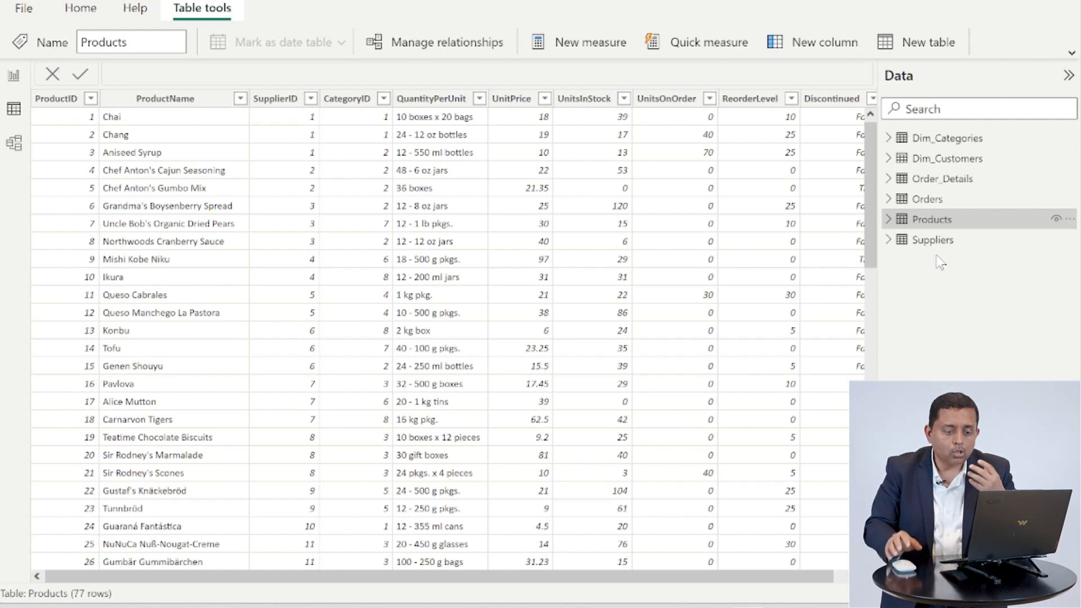
left_click(947, 221)
double_click(949, 221)
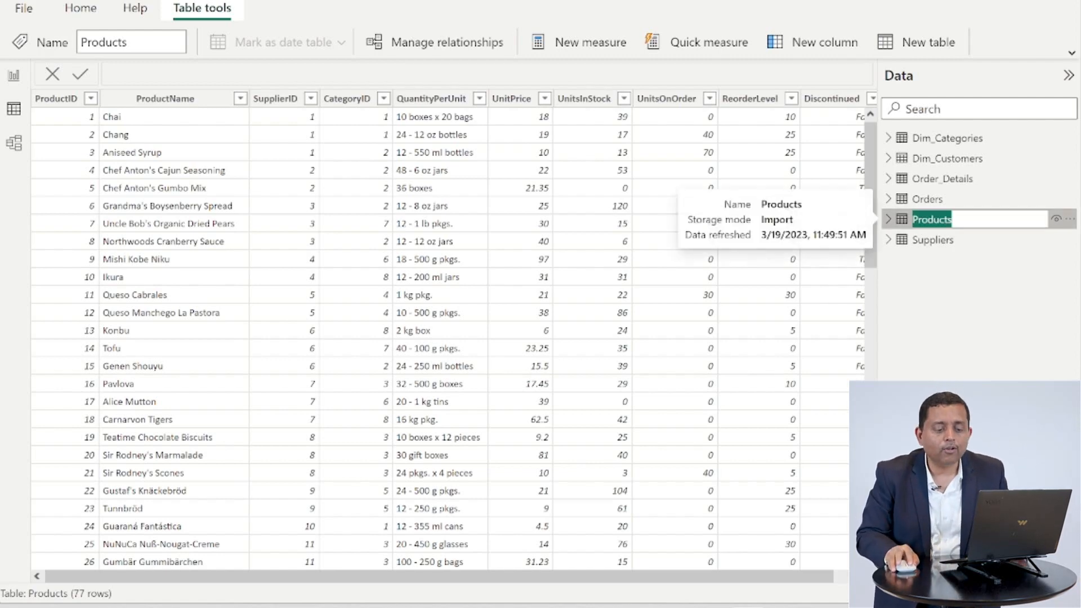
key("Home")
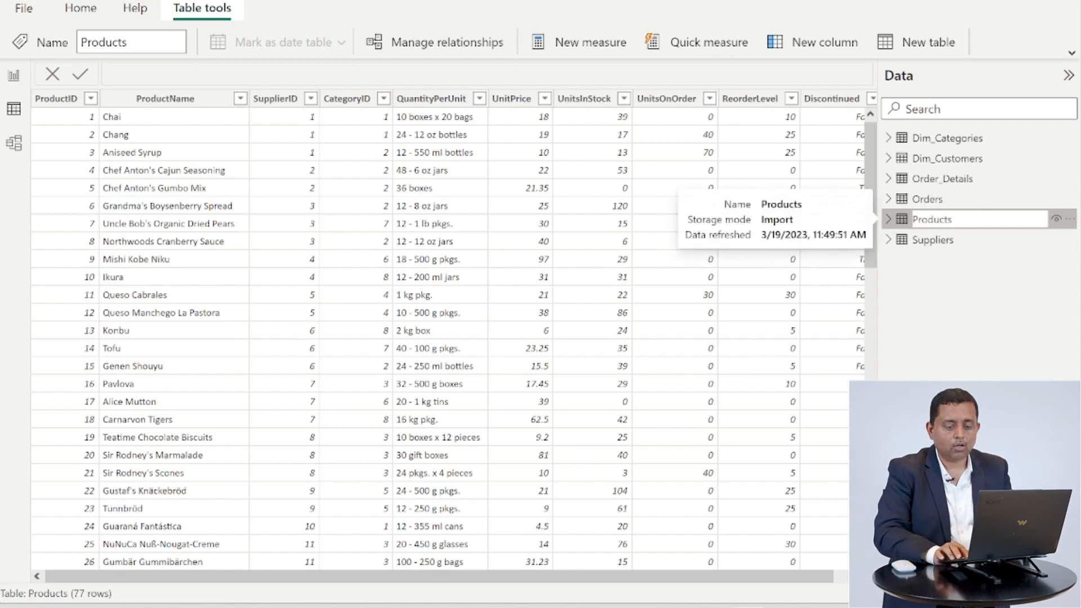
type("Di_")
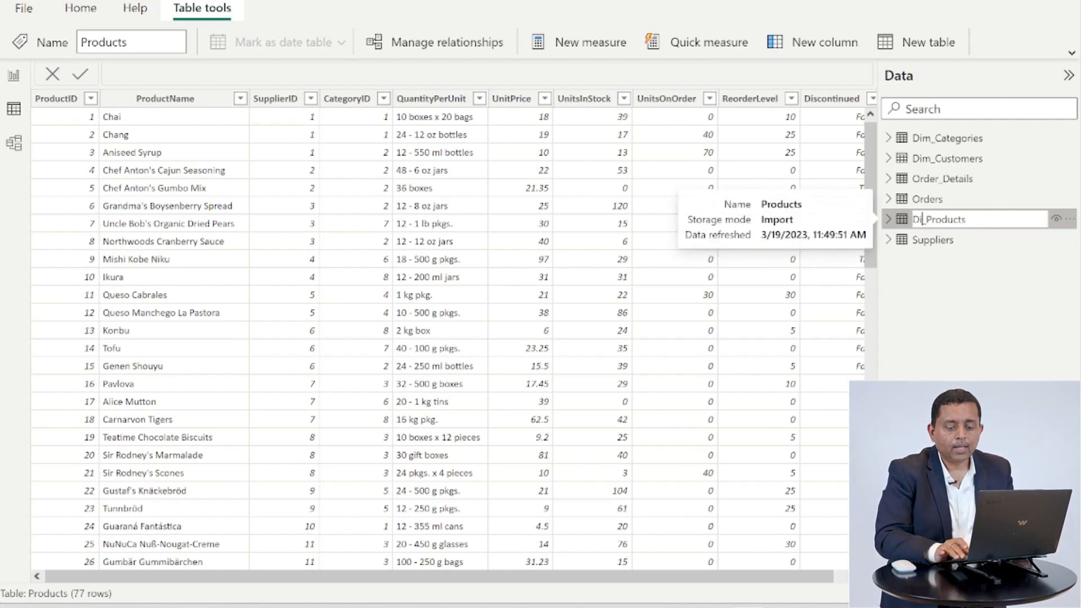
type("m")
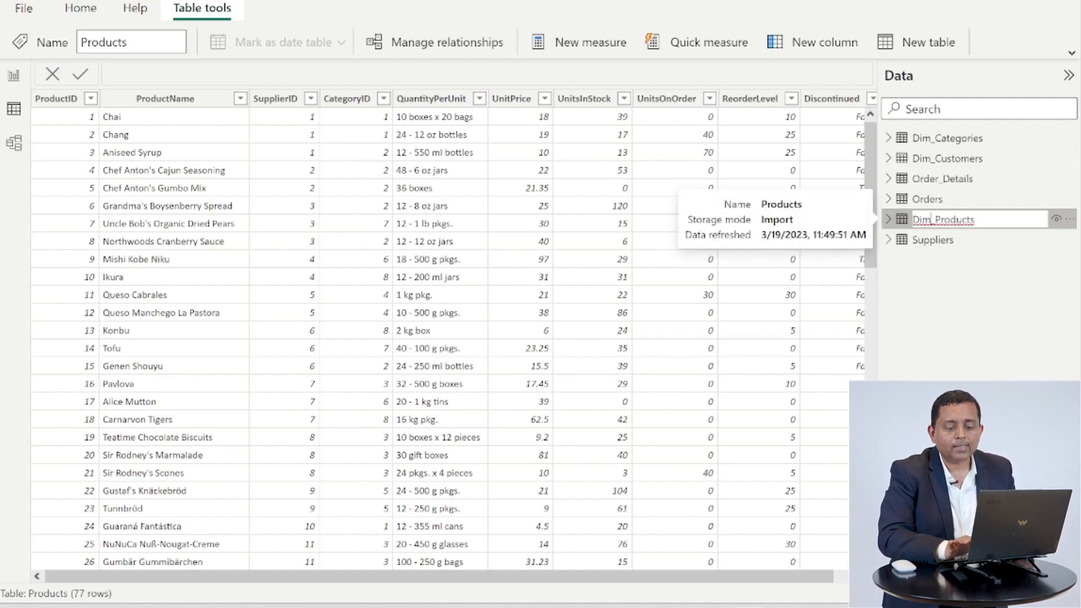
key("Return")
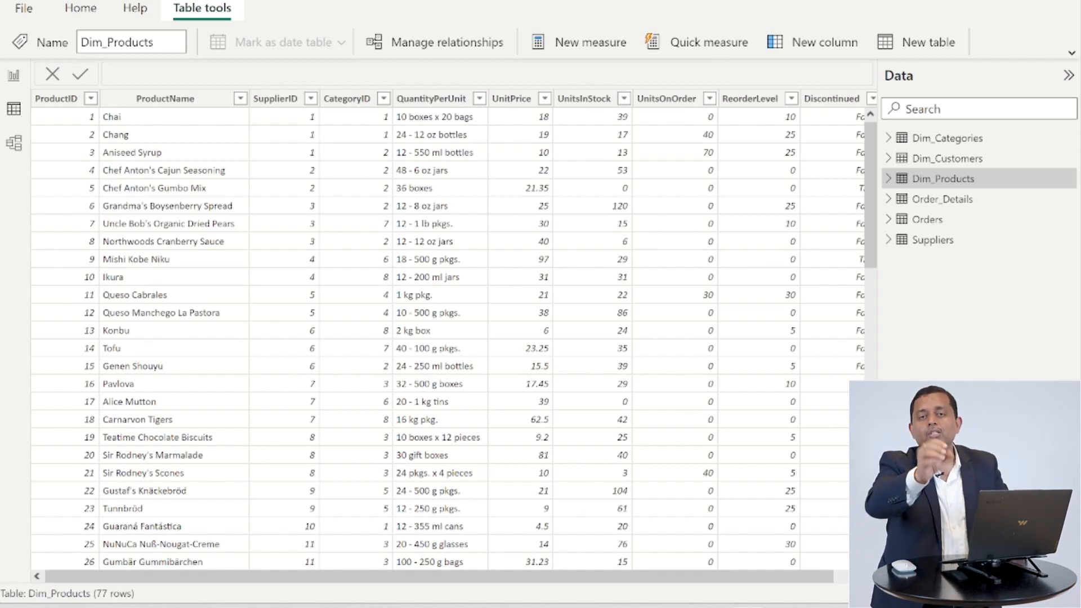
Rename the Suppliers table to Dim_Suppliers
left_click(950, 248)
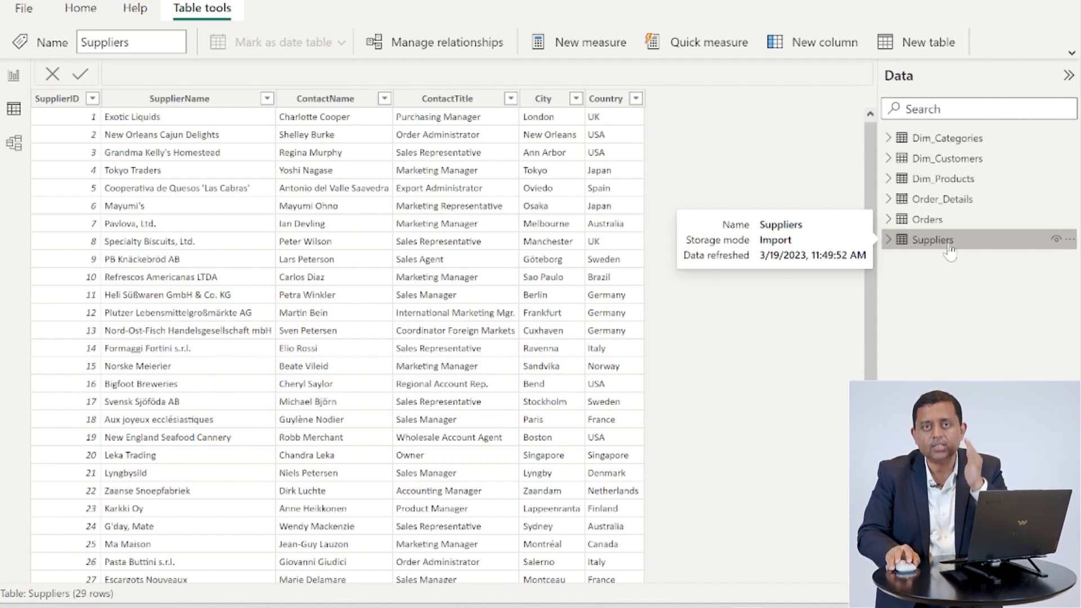
double_click(932, 240)
left_click(912, 239)
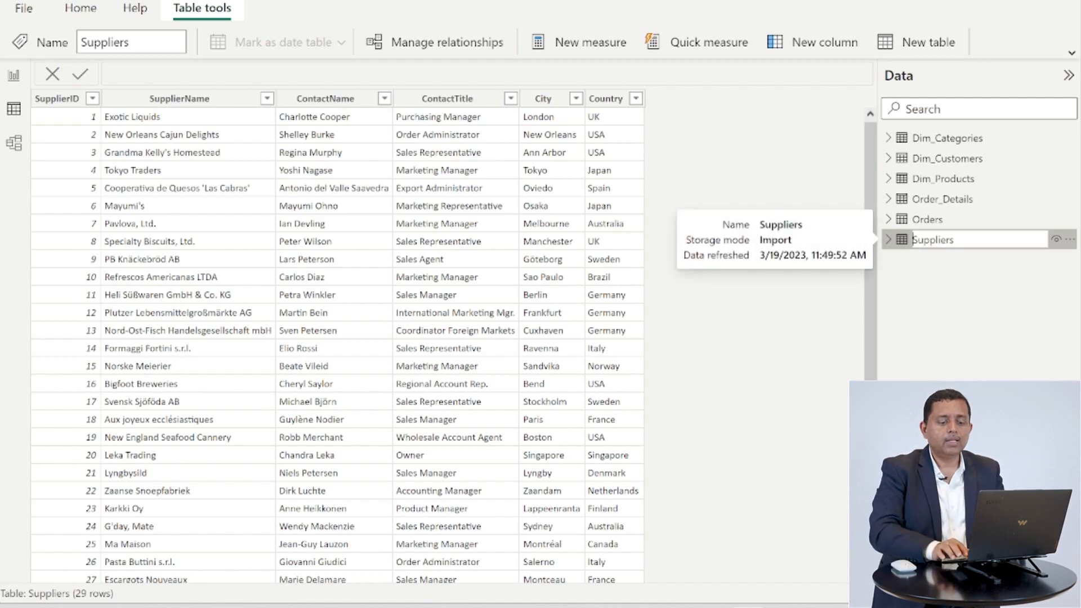
type("Di")
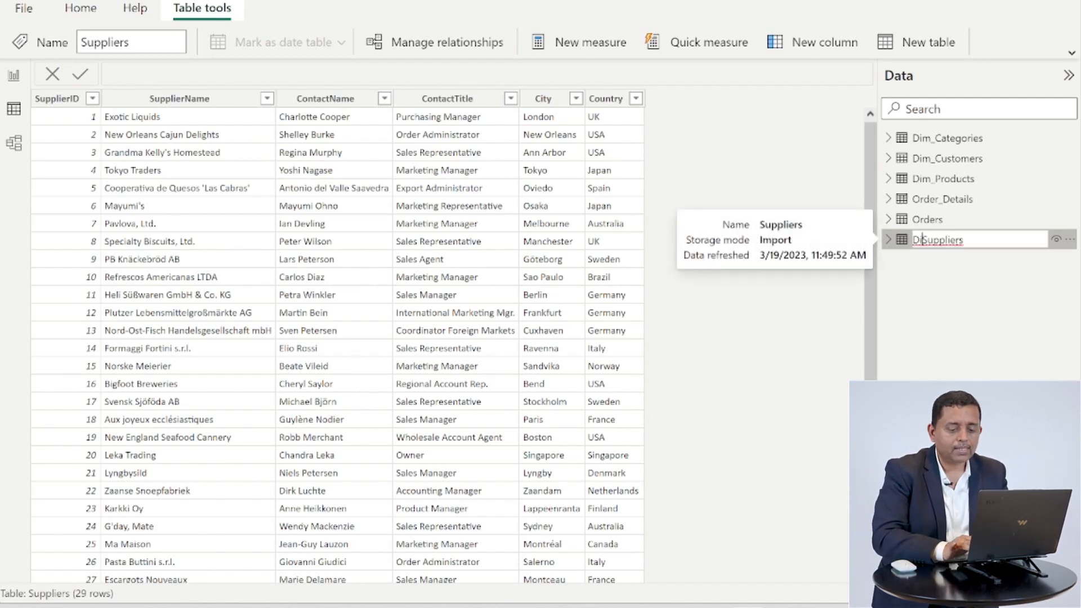
type("m_")
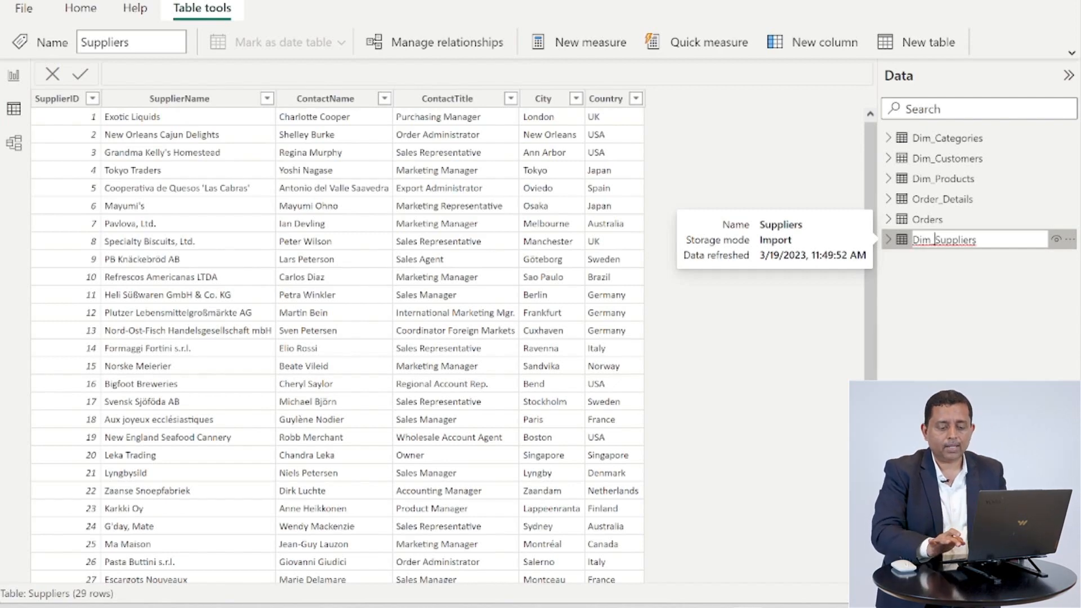
key("Return")
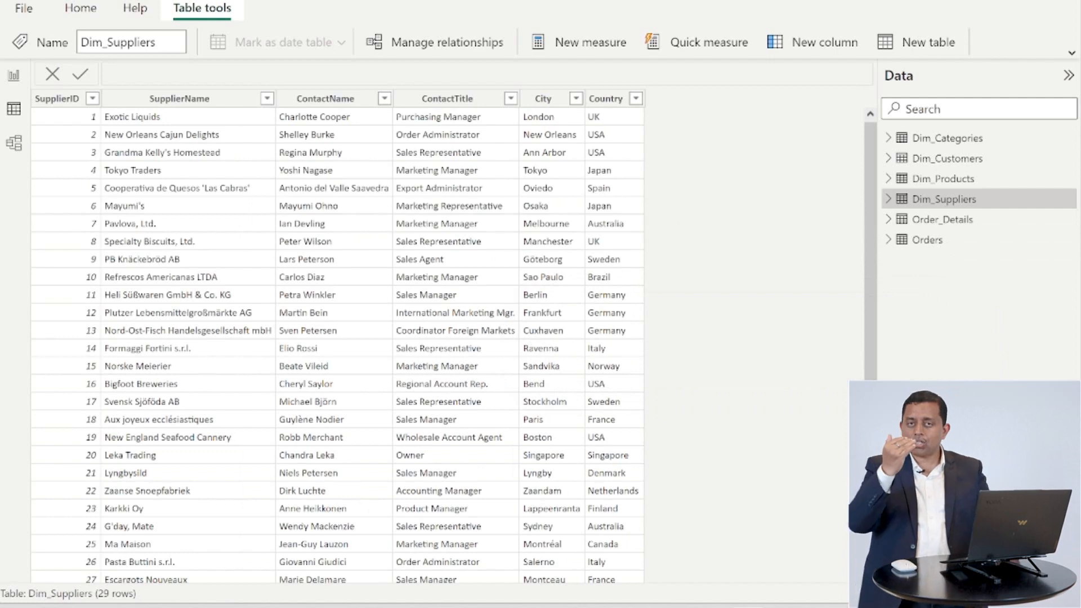
Rename the Orders table to Fact_Orders
left_click(948, 243)
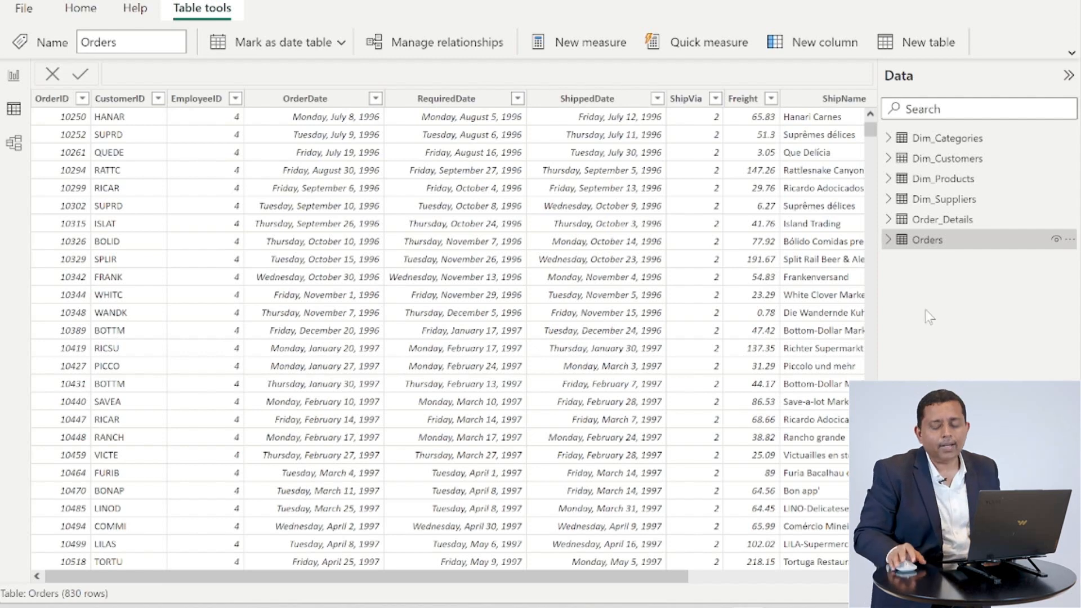
double_click(952, 246)
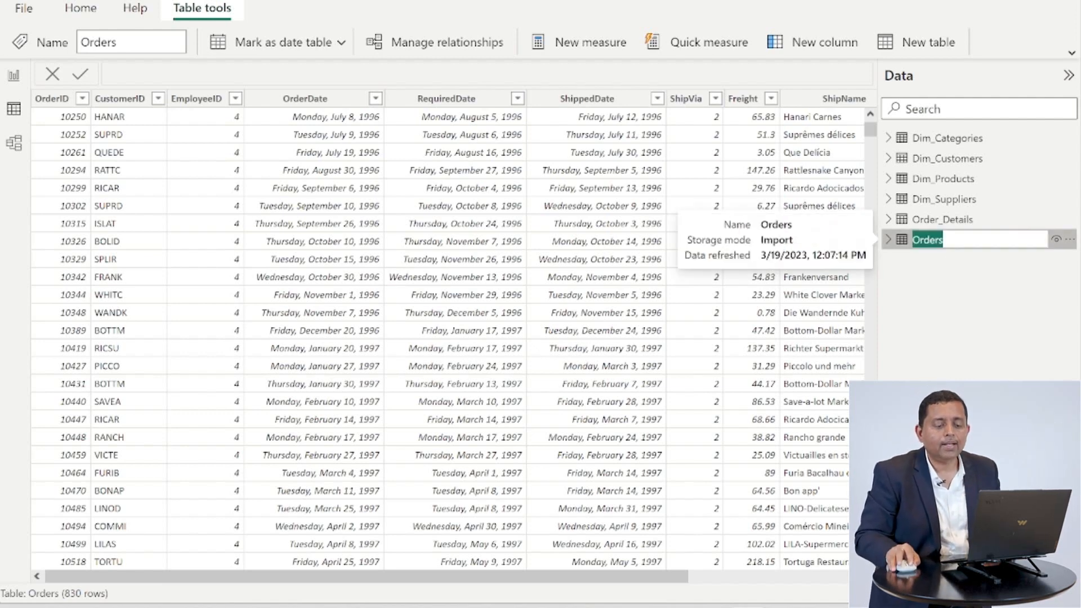
key("Home")
type("Fat")
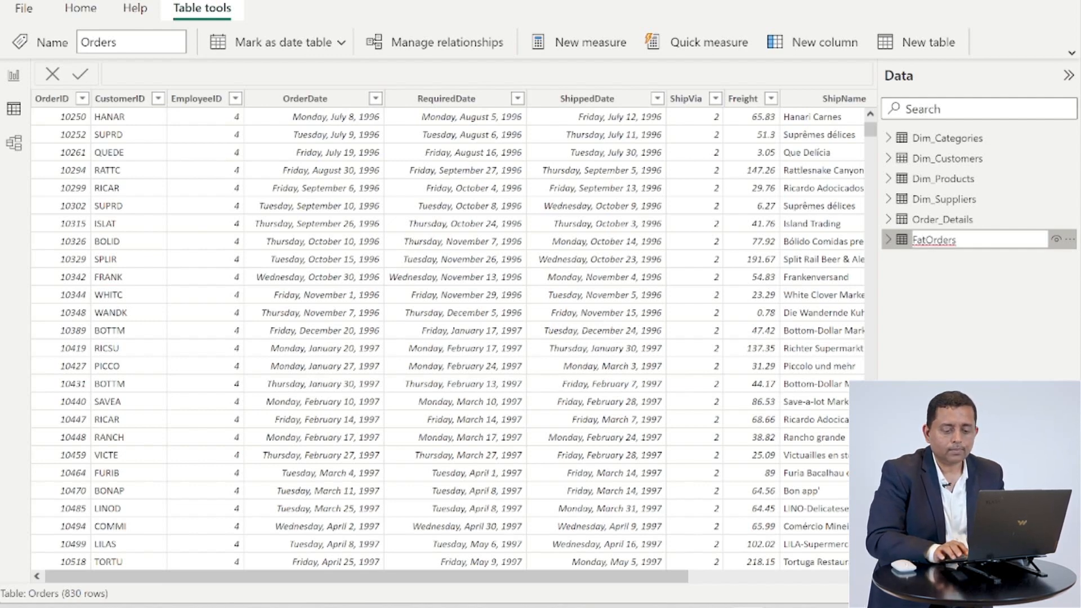
key("Left")
type("c")
key("Right")
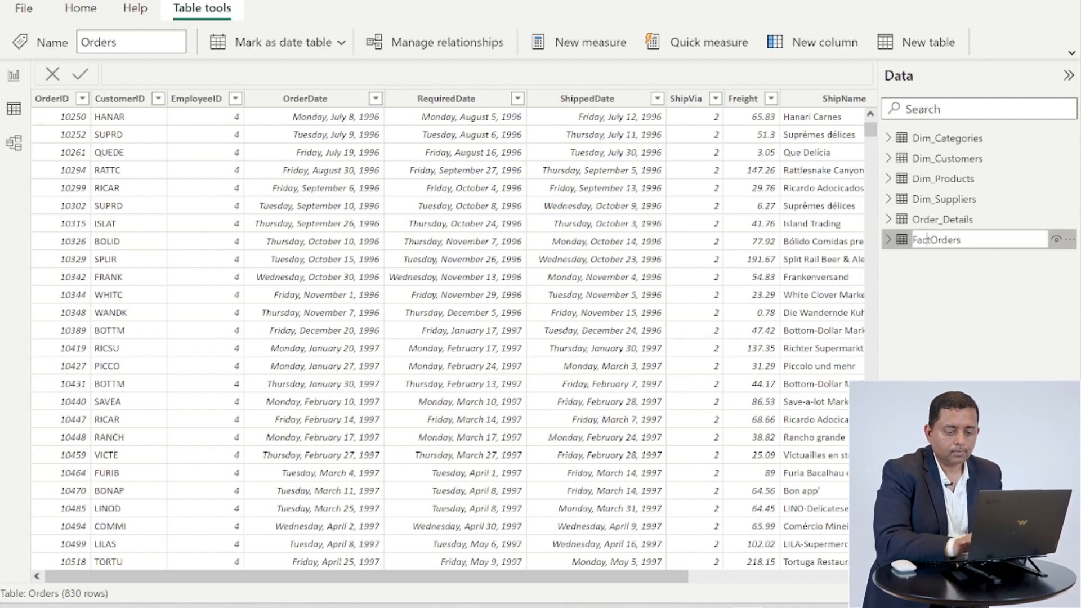
type("_")
key("Return")
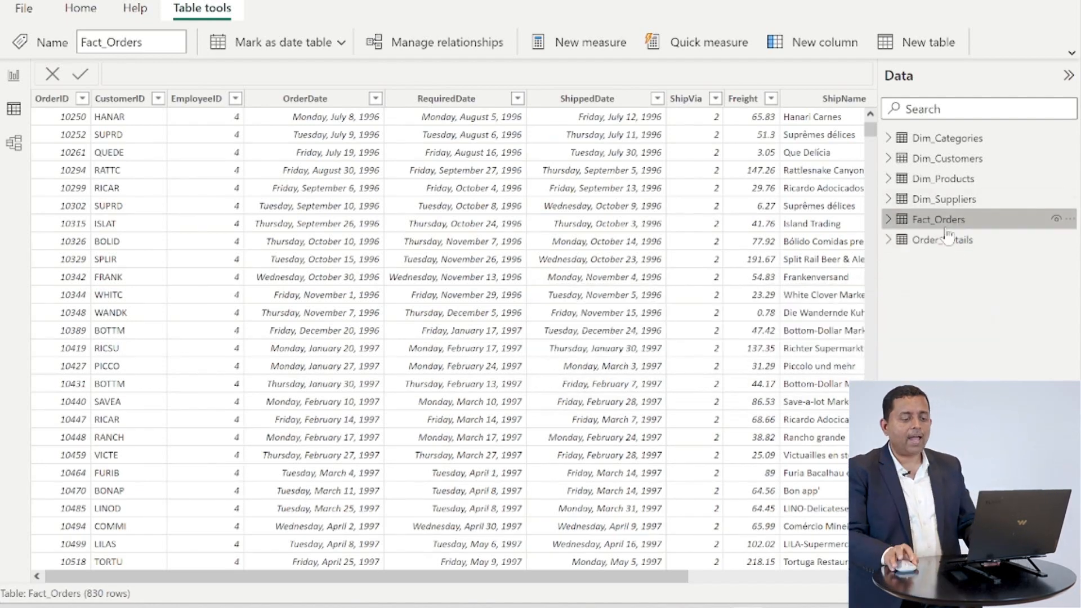
Rename the Order_Details table to Fact_Order_Details
left_click(937, 242)
mouse_move(940, 251)
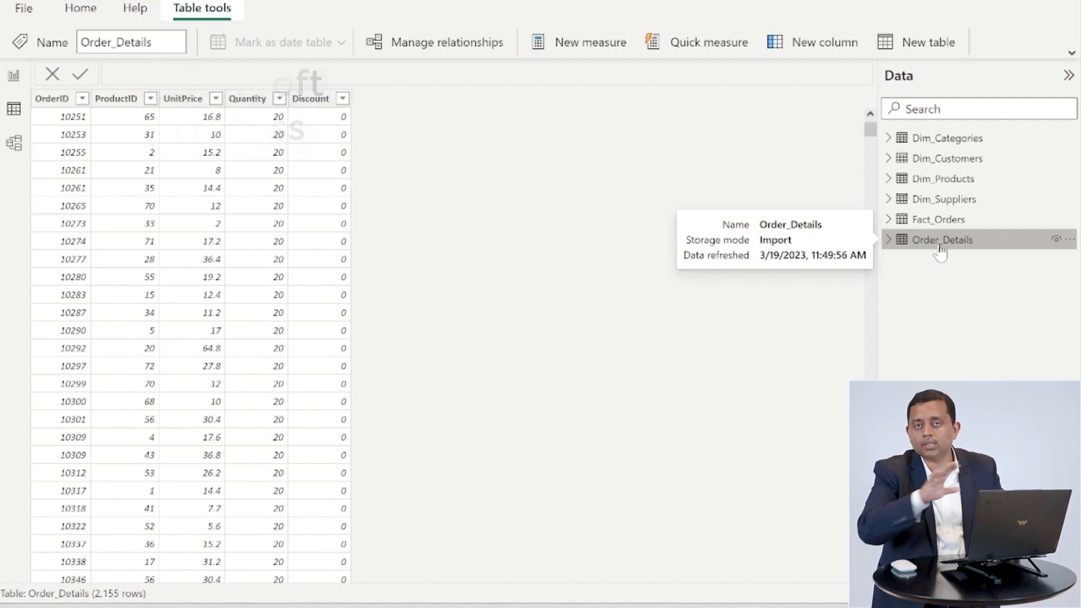
double_click(939, 248)
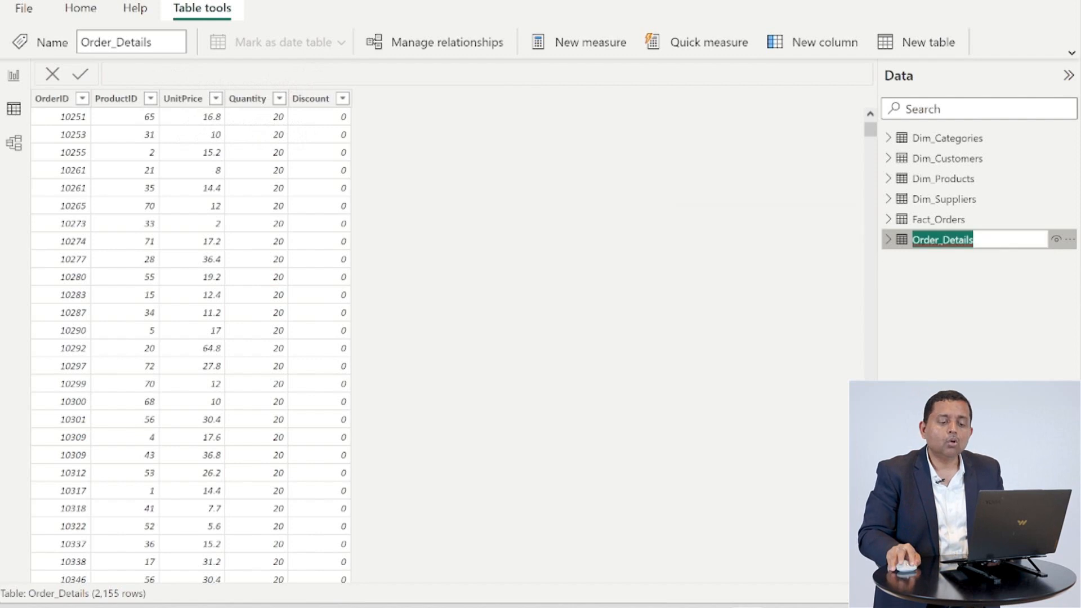
key("Home")
type("F")
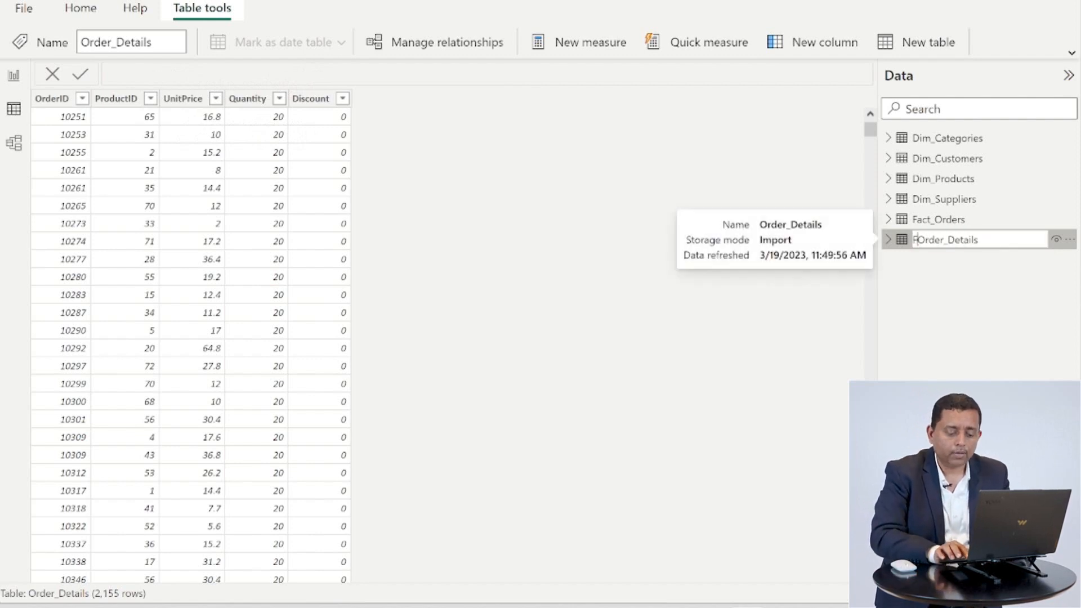
type("a")
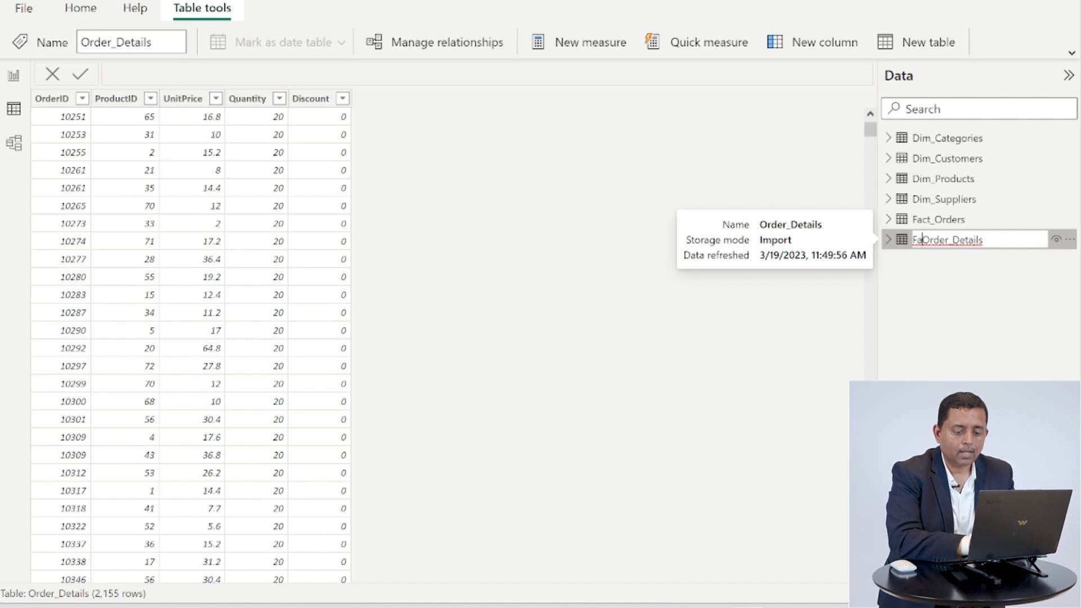
type("t")
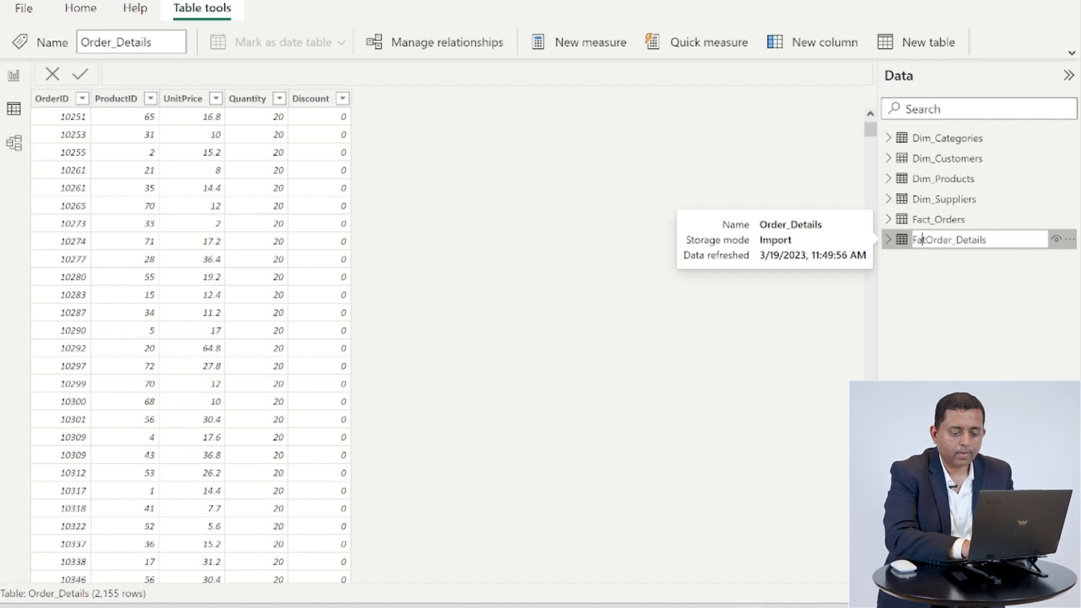
key("Left")
type("c")
key("Right")
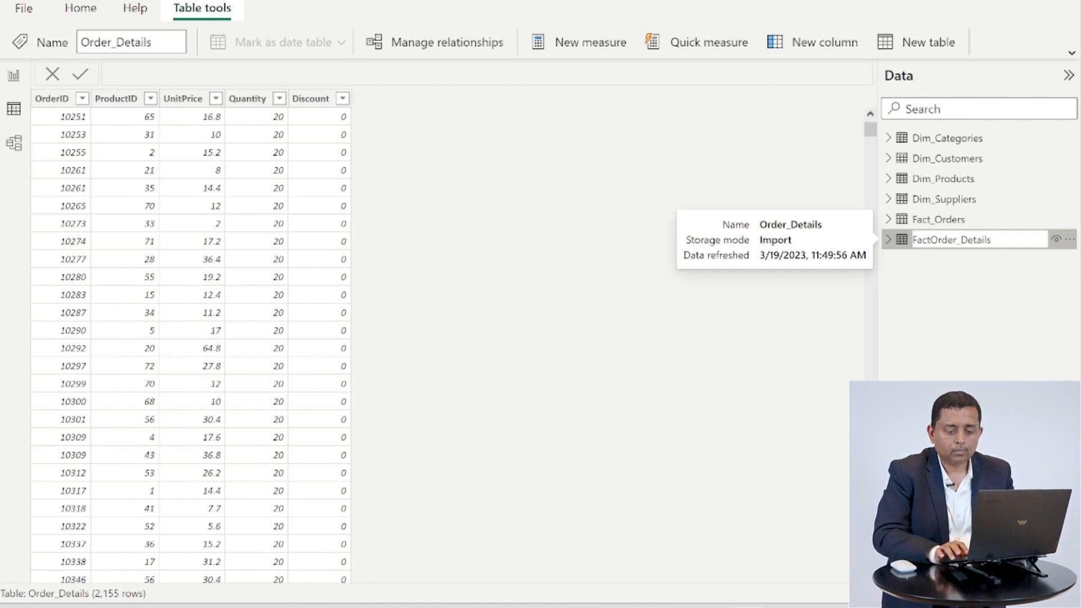
type("_")
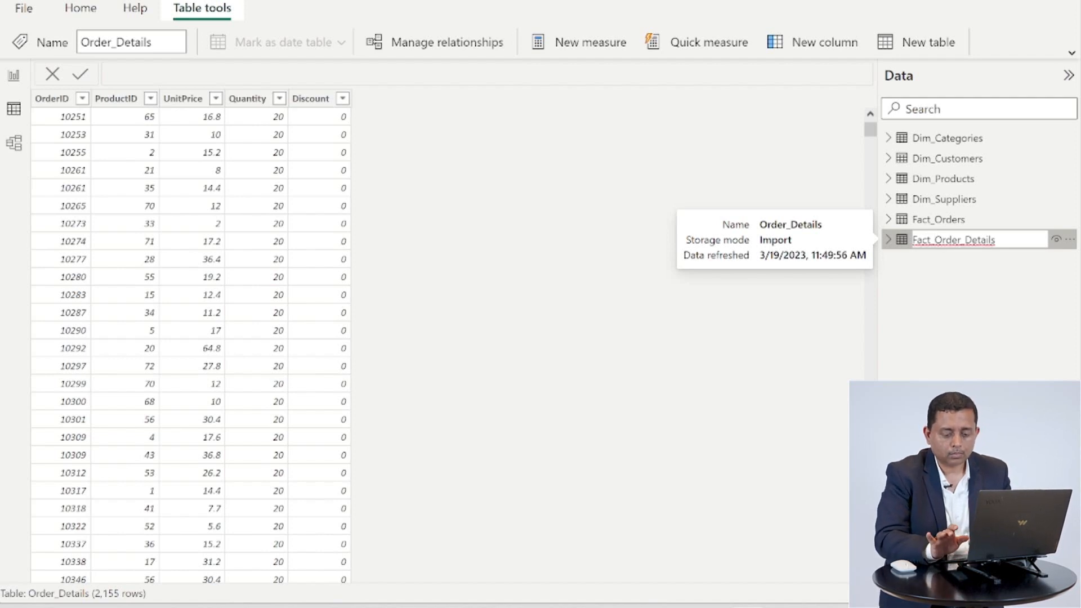
key("Return")
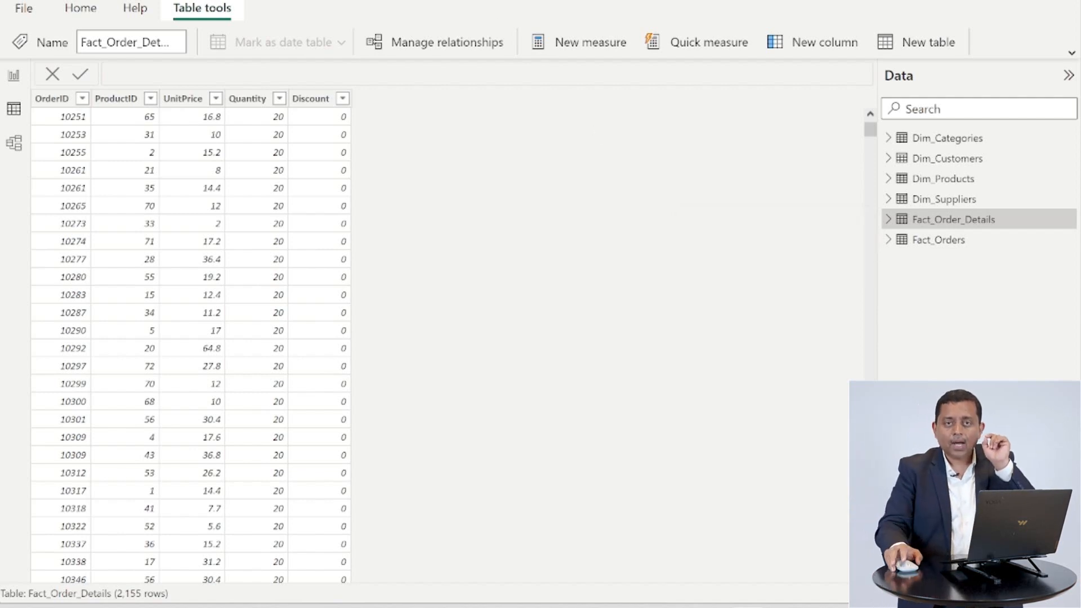
Return to the report view, create an empty table named _measures and load it into the model
left_click(7, 77)
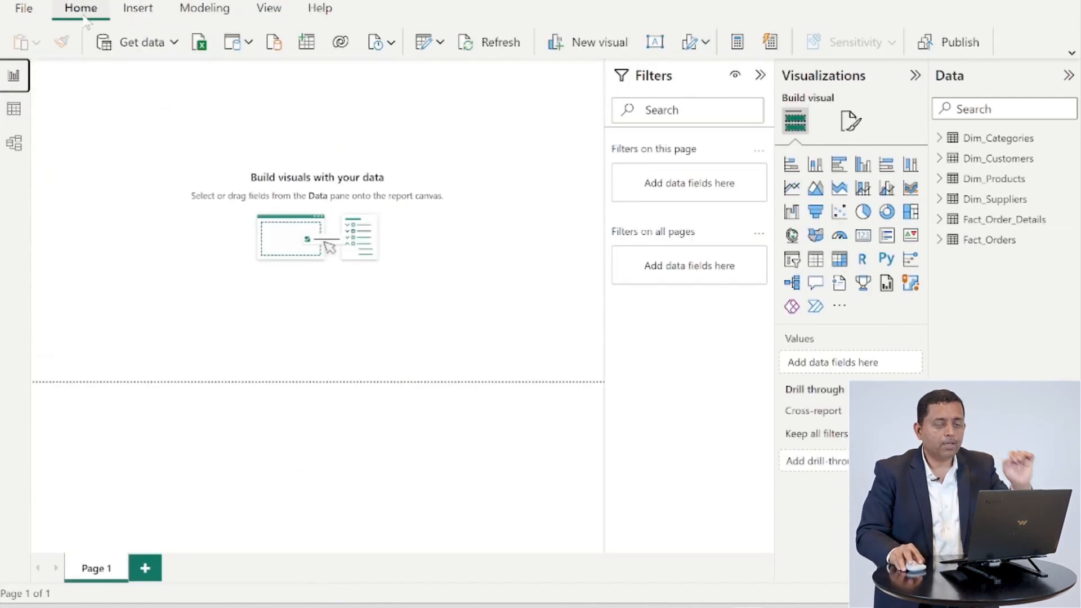
left_click(308, 44)
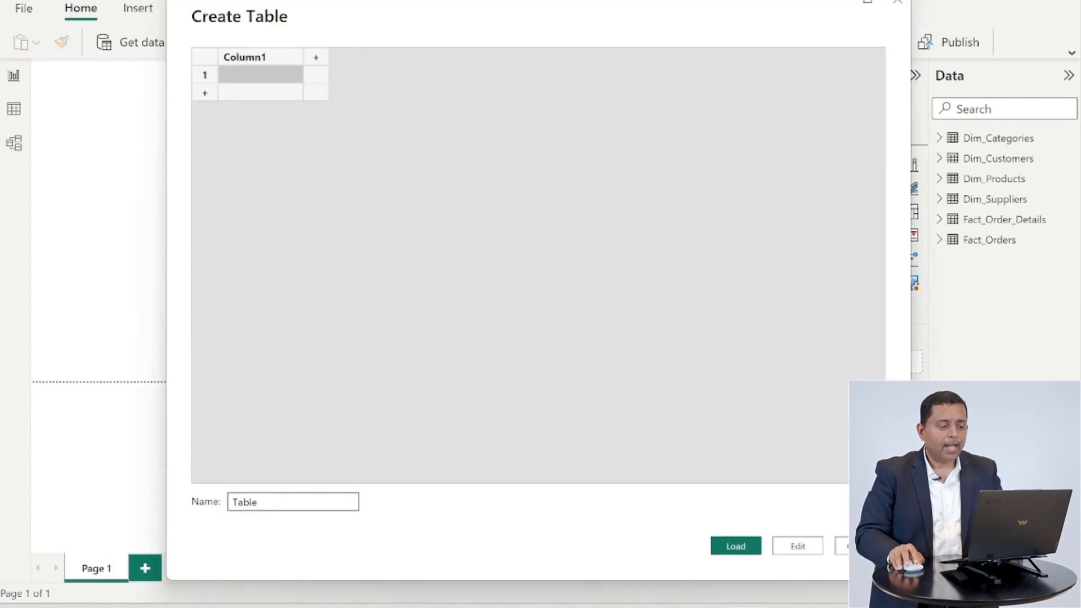
double_click(301, 503)
type("_m")
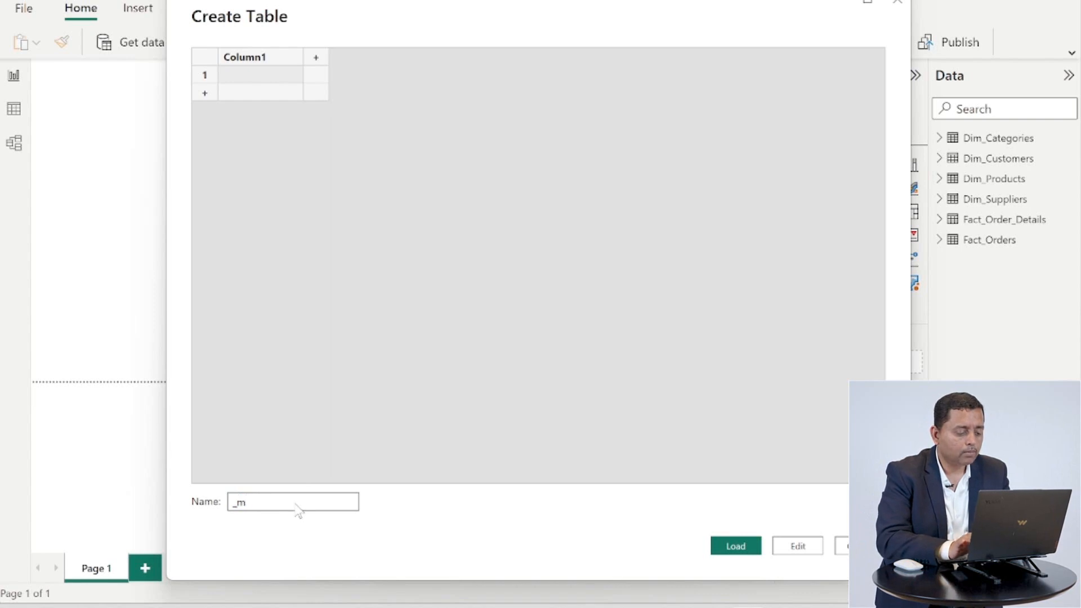
type("easures")
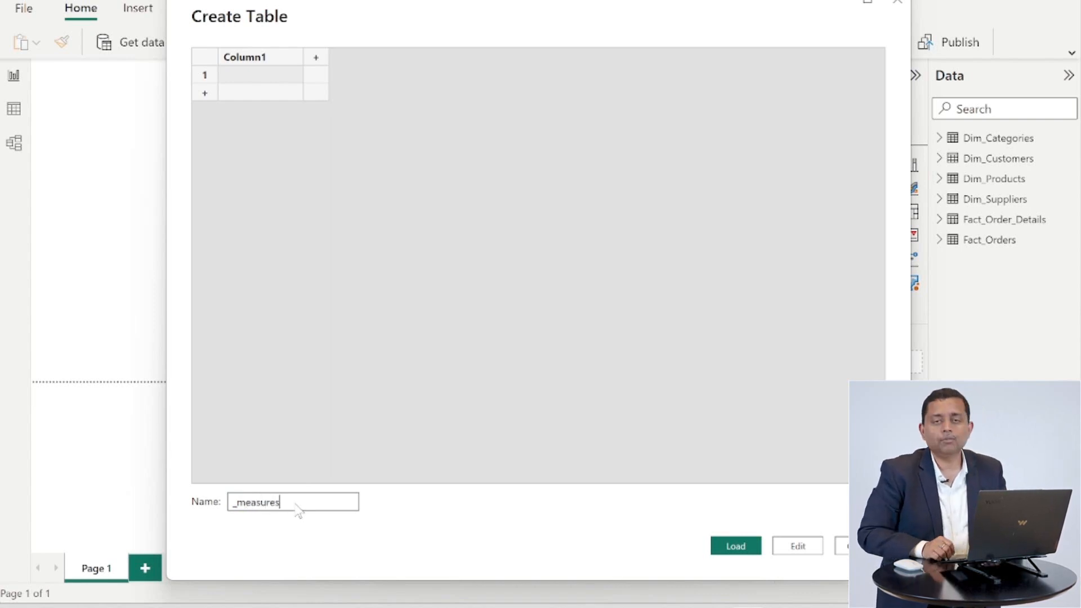
left_click(730, 547)
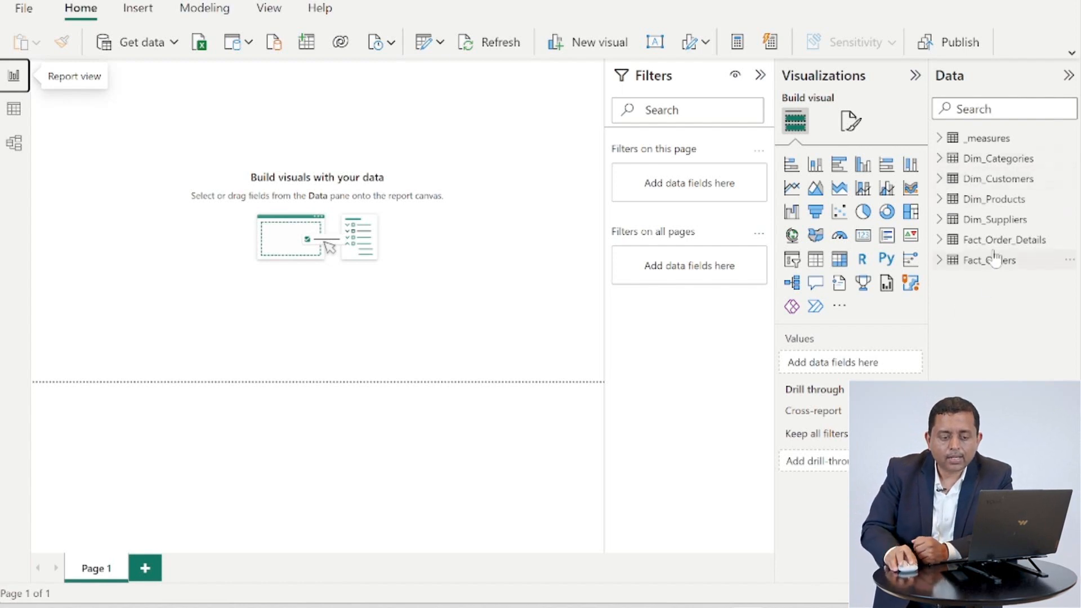
mouse_move(1002, 251)
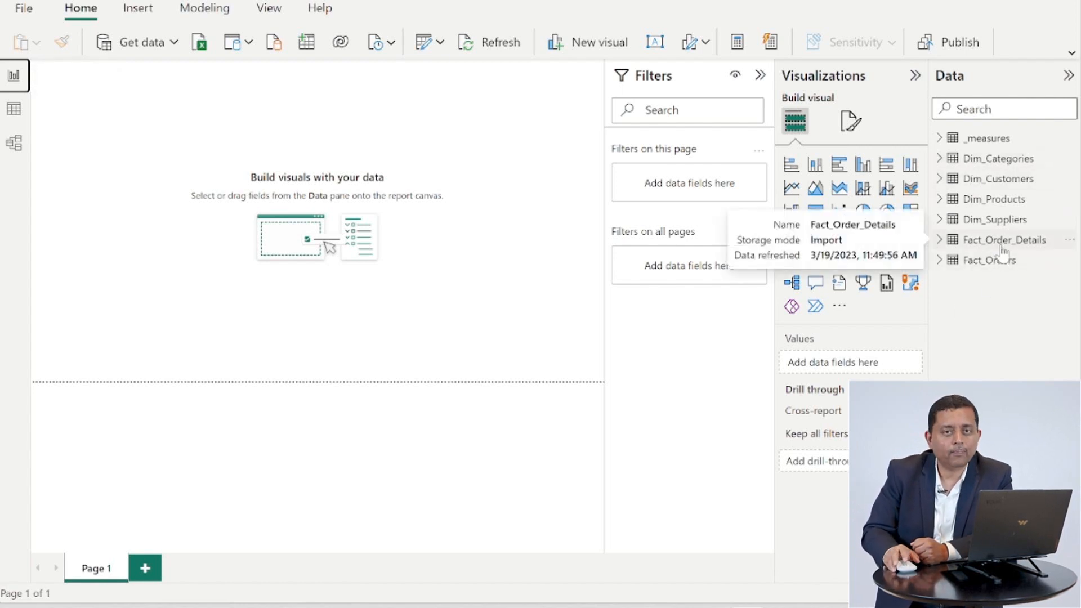